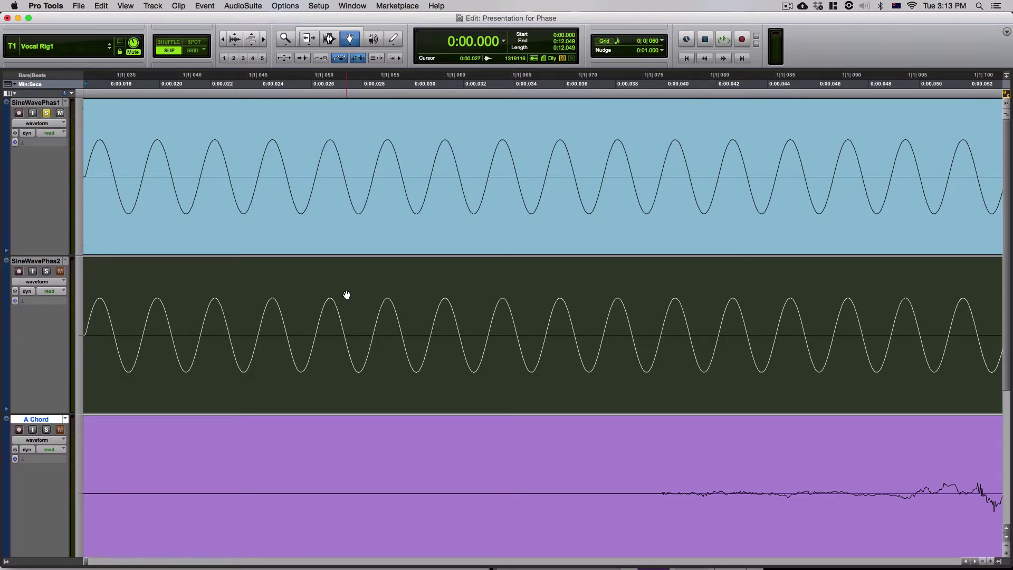
Play the in-phase sine waves, toggling SineWavePhas2's solo on, off and on again
{"action": "left_click", "coordinate": [138, 217]}
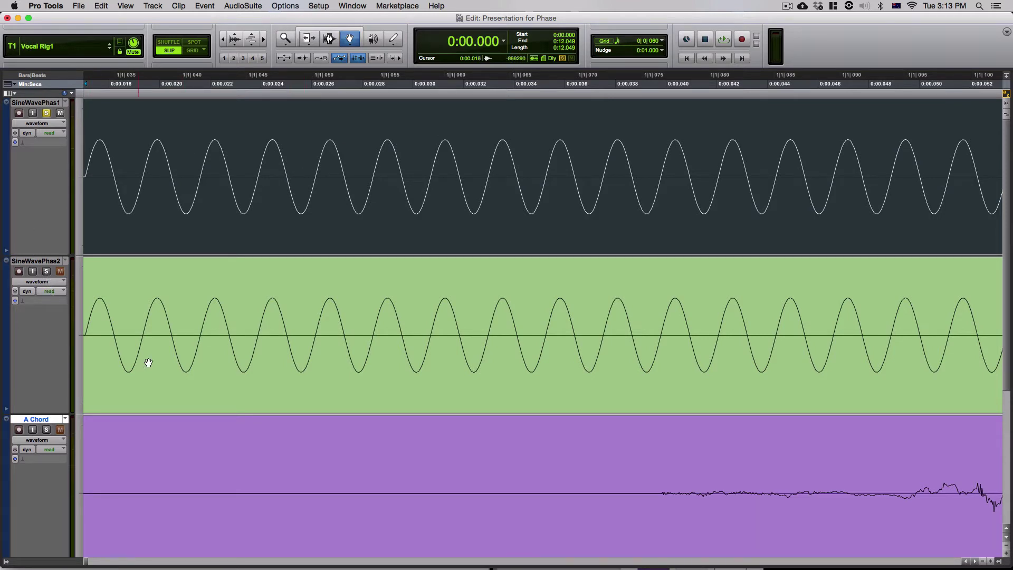
{"action": "key", "text": "space"}
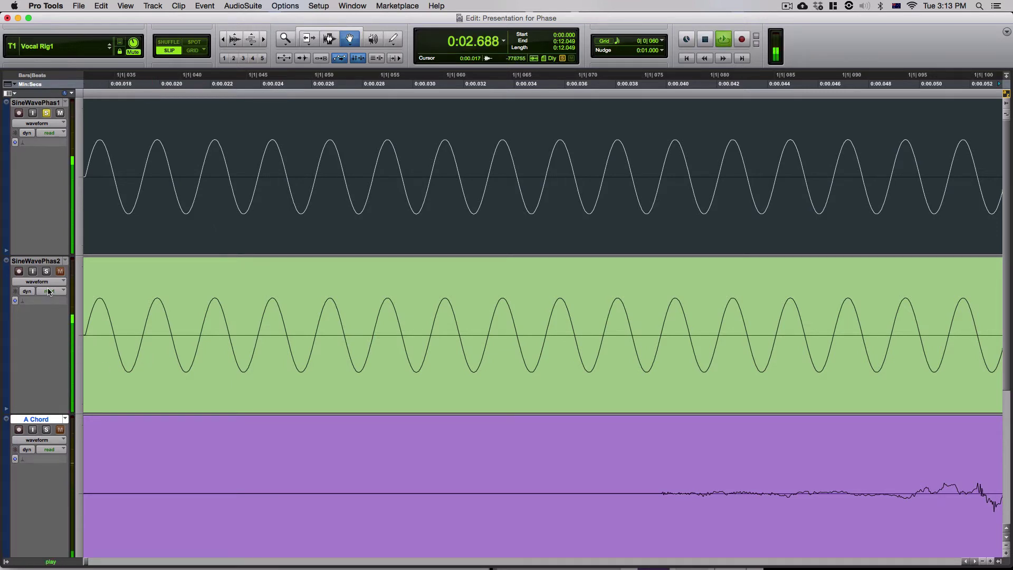
{"action": "left_click", "coordinate": [46, 271]}
{"action": "left_click", "coordinate": [46, 272]}
{"action": "left_click", "coordinate": [47, 272]}
{"action": "key", "text": "space"}
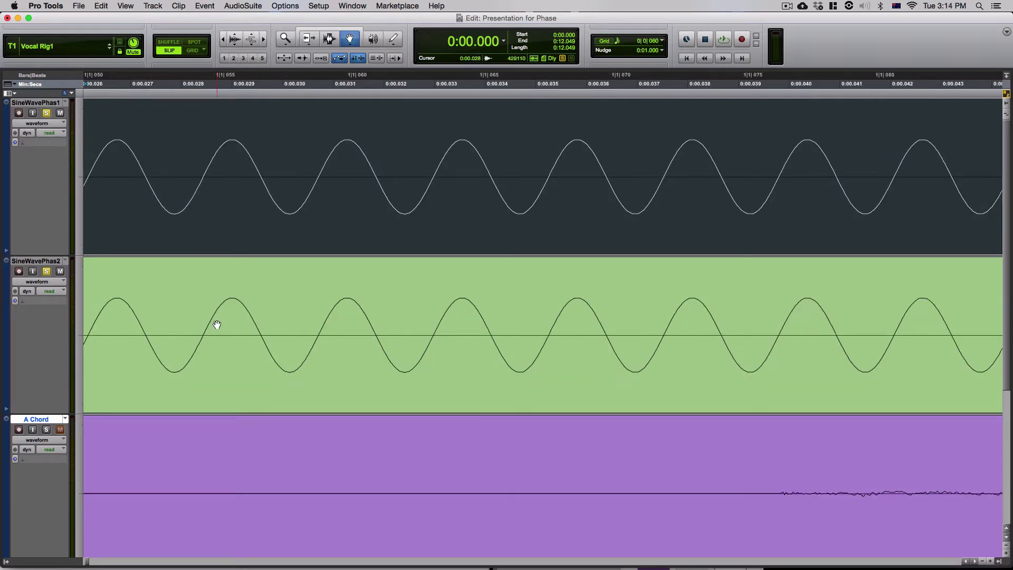
Drag the SineWavePhas2 clip half a cycle later at close zoom, then zoom back out
{"action": "key", "text": "super+bracketright"}
{"action": "key", "text": "super+bracketright"}
{"action": "key", "text": "super+bracketright"}
{"action": "left_click_drag", "start_coordinate": [335, 348], "coordinate": [546, 341]}
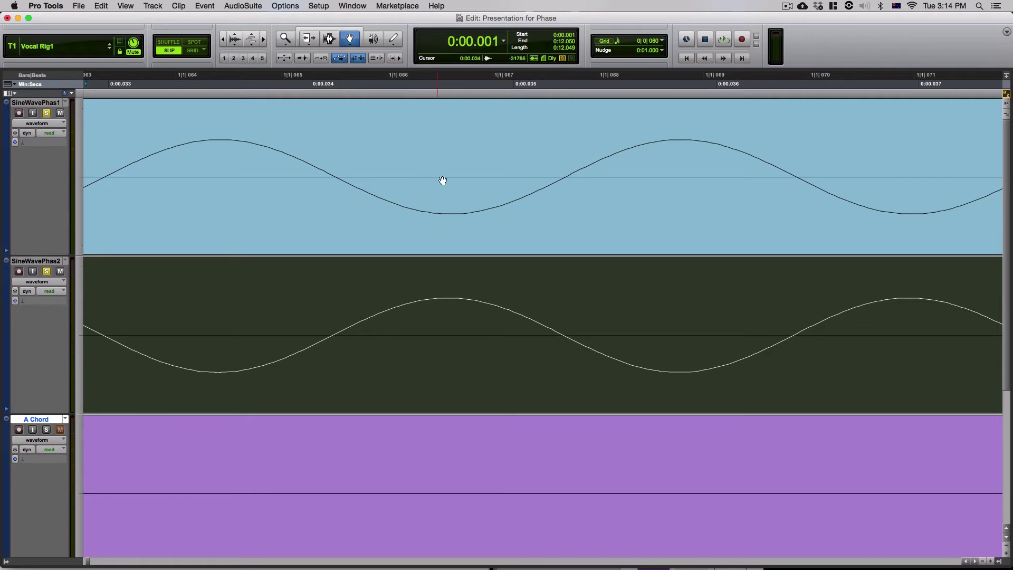
{"action": "key", "text": "super+bracketleft"}
{"action": "key", "text": "super+bracketleft"}
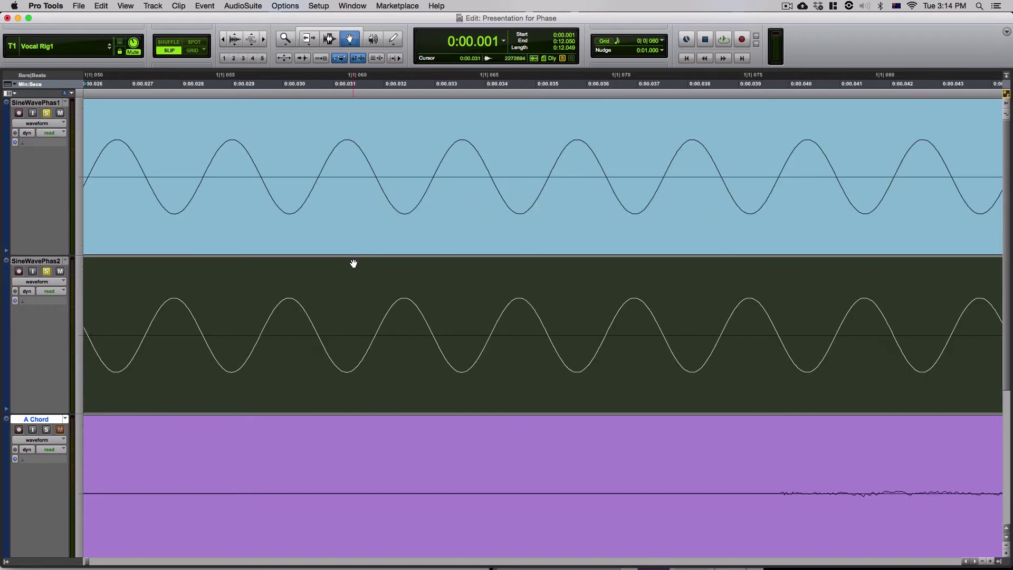
{"action": "key", "text": "super+bracketleft"}
Play the out-of-phase sine waves, toggling SineWavePhas2's solo on, off and on
{"action": "left_click", "coordinate": [45, 272]}
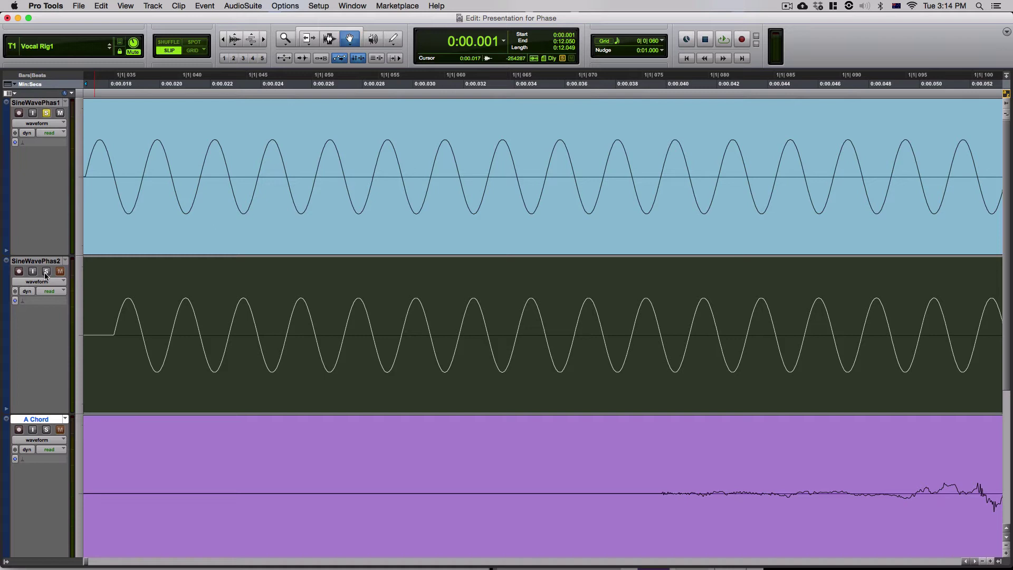
{"action": "key", "text": "semicolon"}
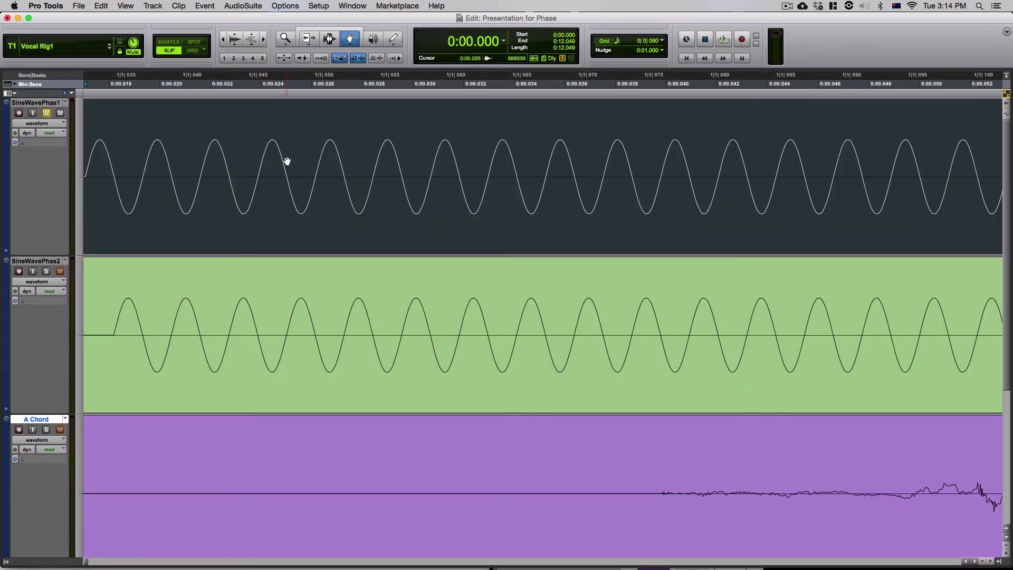
{"action": "key", "text": "space"}
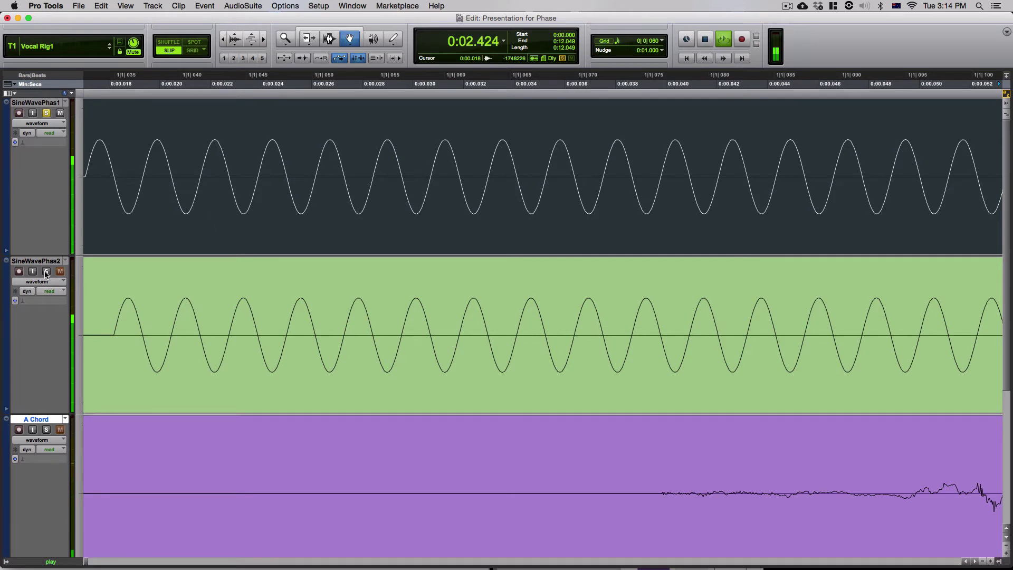
{"action": "left_click", "coordinate": [46, 272]}
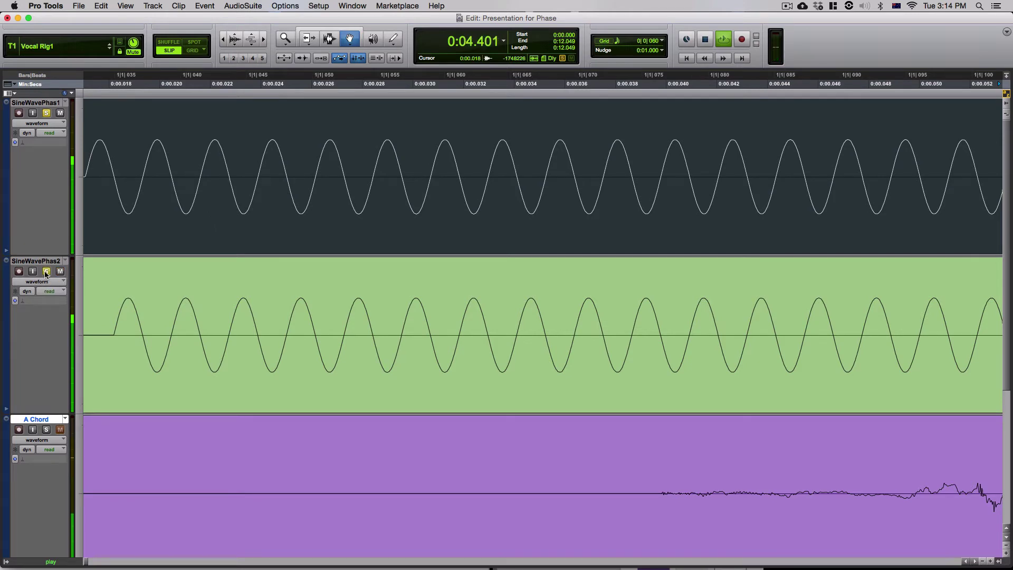
{"action": "left_click", "coordinate": [46, 272]}
{"action": "left_click", "coordinate": [46, 271]}
{"action": "key", "text": "space"}
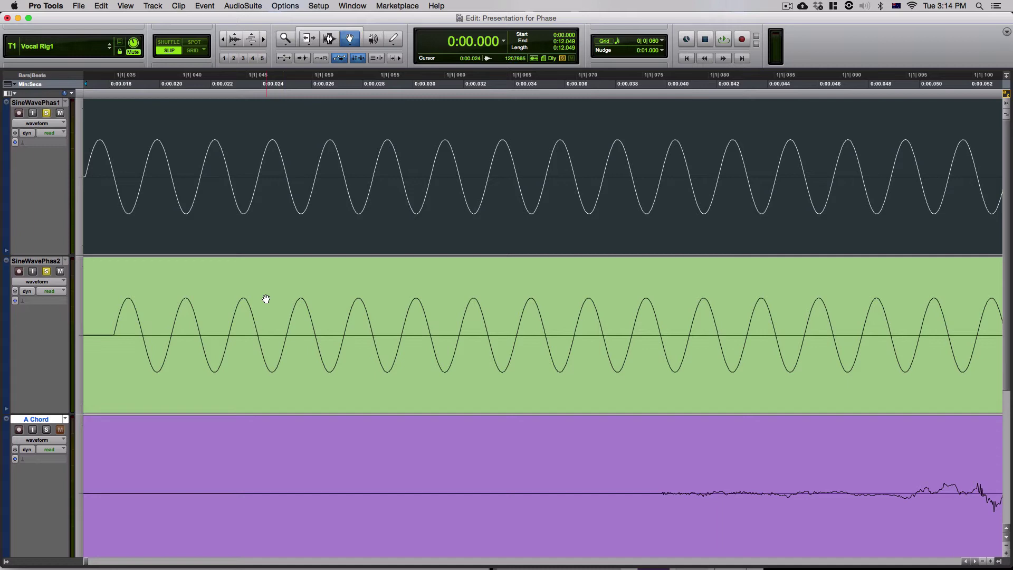
Zoom out to see the whole chord strums, then zoom back in toward the clips' start
{"action": "scroll", "coordinate": [265, 296], "scroll_direction": "down", "scroll_amount": 8}
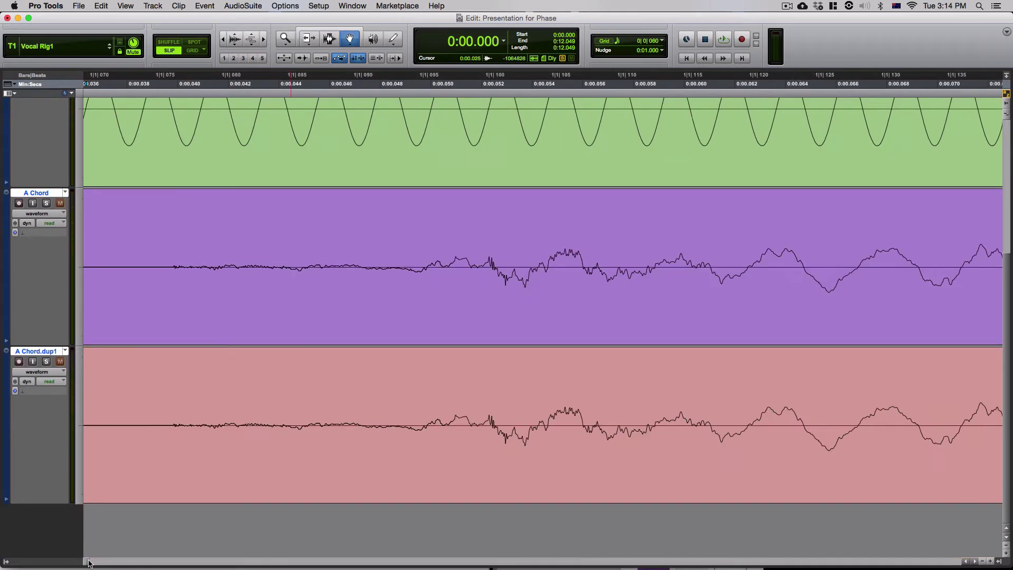
{"action": "scroll", "coordinate": [90, 563], "scroll_direction": "right", "scroll_amount": 10}
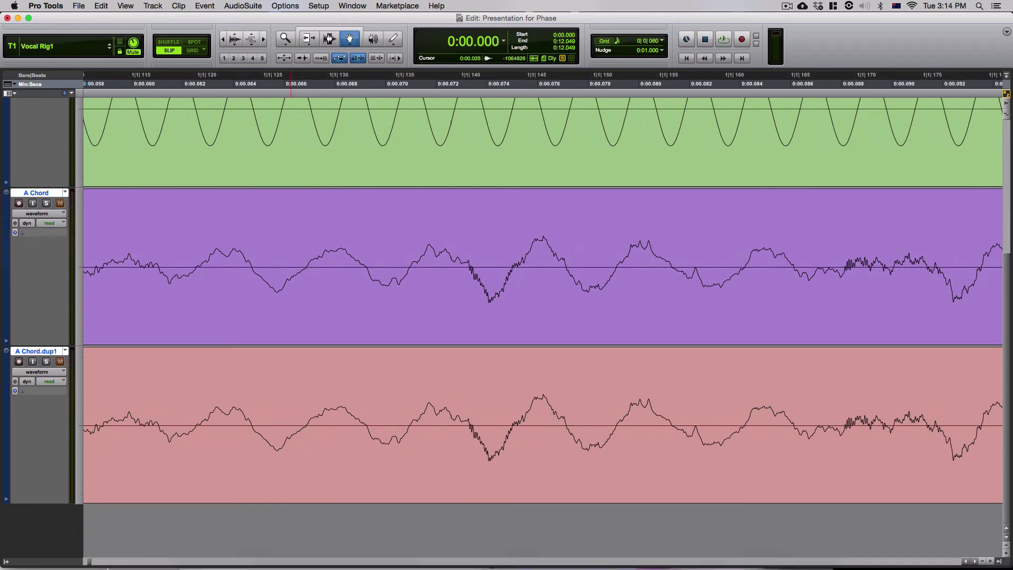
{"action": "key", "text": "super+bracketleft"}
{"action": "key", "text": "super+bracketleft"}
{"action": "key", "text": "super+bracketleft"}
{"action": "key", "text": "super+bracketleft"}
{"action": "key", "text": "super+bracketleft"}
{"action": "key", "text": "super+bracketleft"}
{"action": "key", "text": "super+bracketleft"}
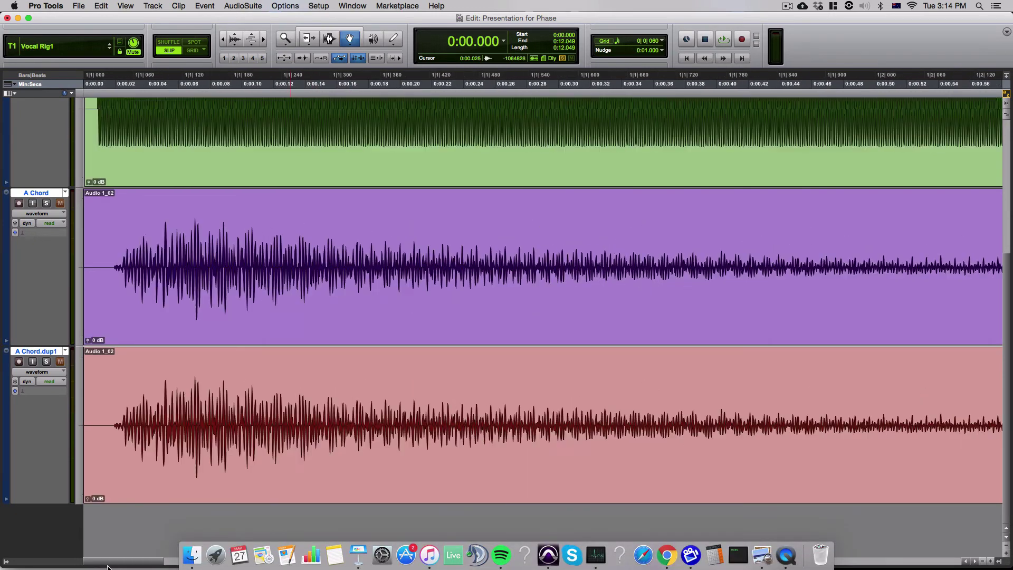
{"action": "key", "text": "super+bracketleft"}
{"action": "key", "text": "super+bracketleft"}
{"action": "key", "text": "super+bracketright"}
{"action": "key", "text": "super+bracketright"}
{"action": "key", "text": "super+bracketright"}
{"action": "key", "text": "super+bracketright"}
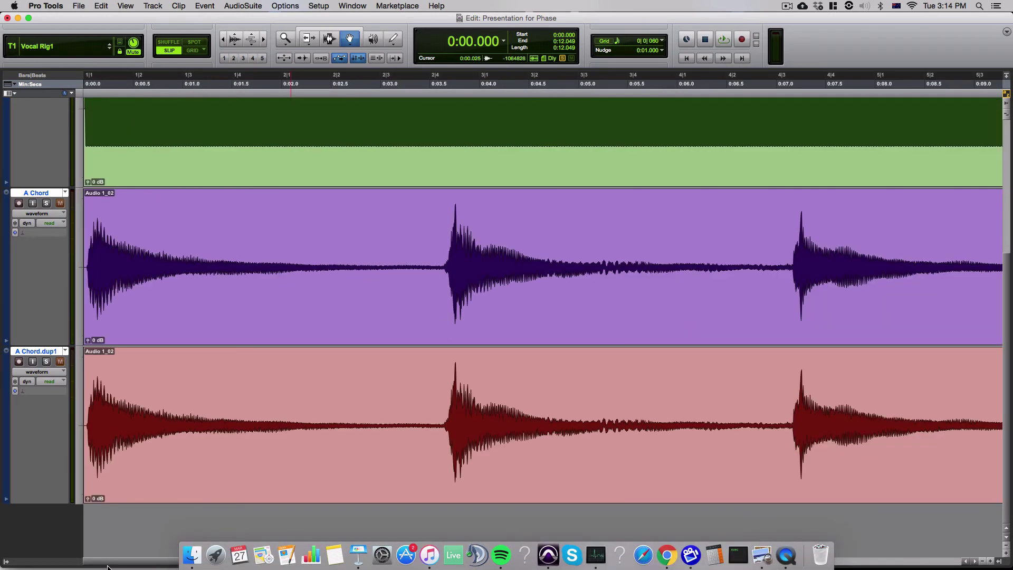
{"action": "key", "text": "super+bracketright"}
{"action": "key", "text": "super+bracketright"}
{"action": "scroll", "coordinate": [95, 243], "scroll_direction": "up", "scroll_amount": 4}
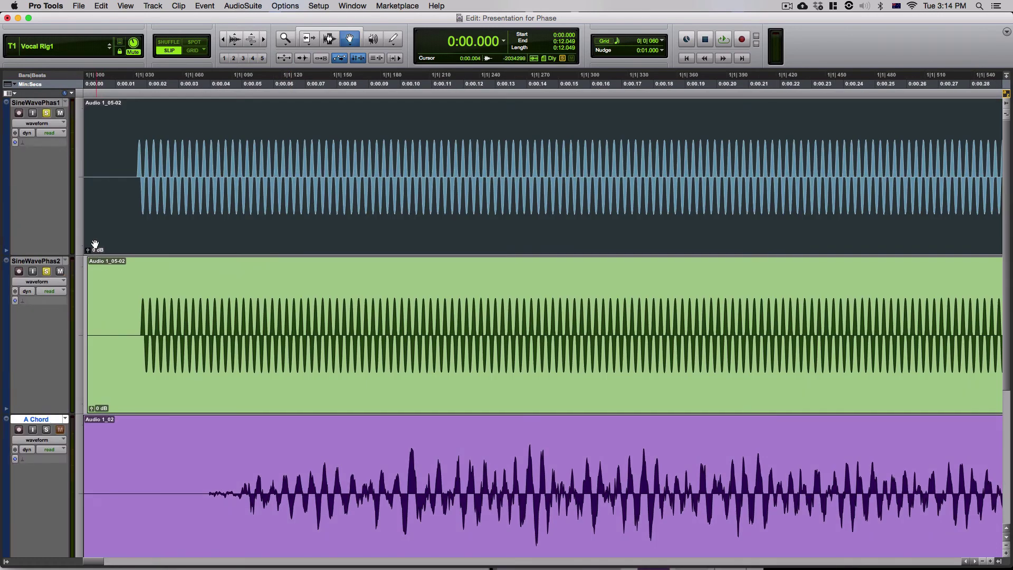
Unsolo the second sine wave, solo A Chord, mute A Chord.dup1, and zoom into the chord starts
{"action": "left_click", "coordinate": [47, 271]}
{"action": "scroll", "coordinate": [47, 275], "scroll_direction": "down", "scroll_amount": 4}
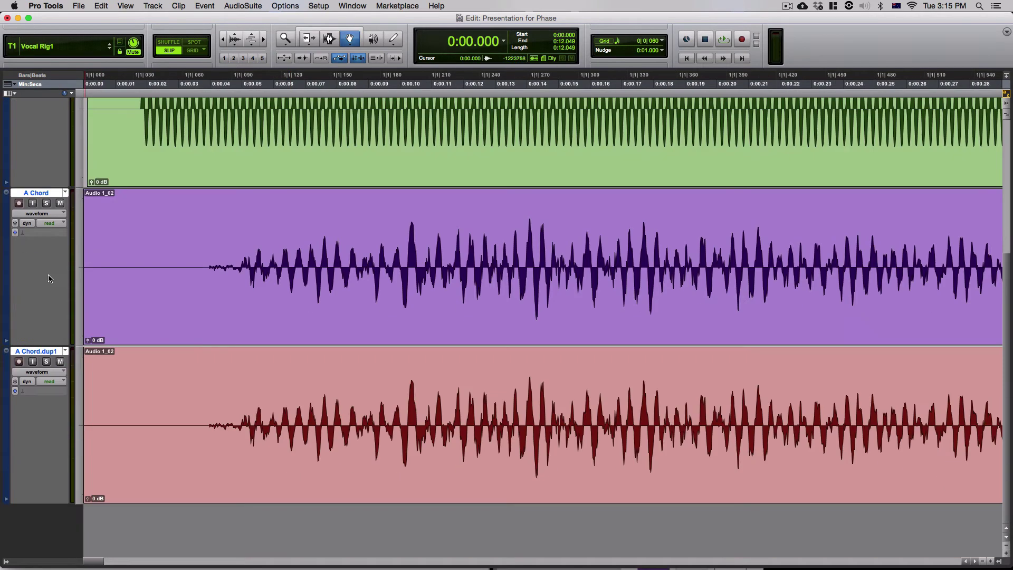
{"action": "left_click", "coordinate": [47, 204]}
{"action": "left_click", "coordinate": [59, 361]}
{"action": "key", "text": "super+bracketright"}
{"action": "key", "text": "super+bracketright"}
{"action": "key", "text": "super+bracketright"}
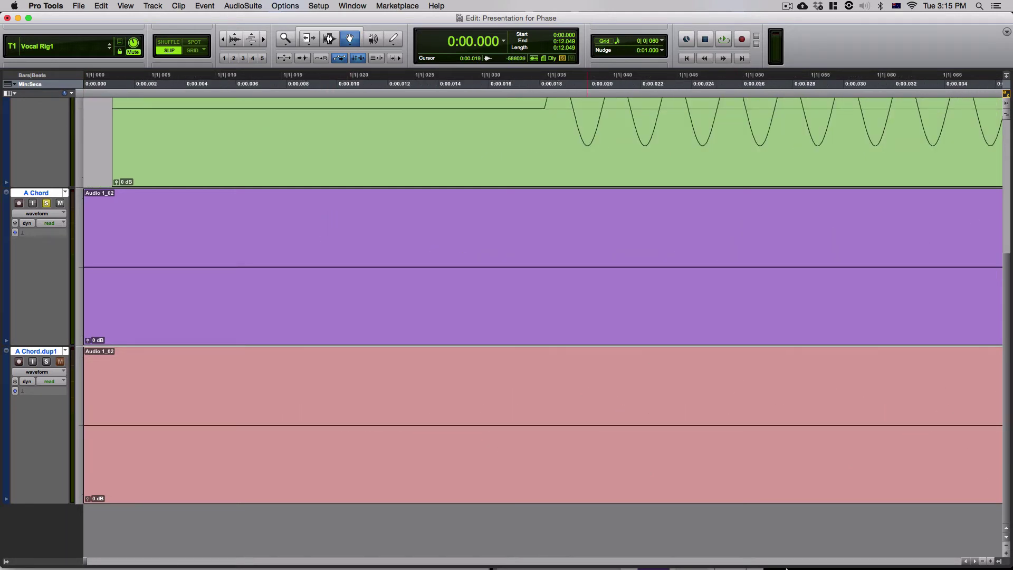
{"action": "scroll", "coordinate": [976, 565], "scroll_direction": "right", "scroll_amount": 10}
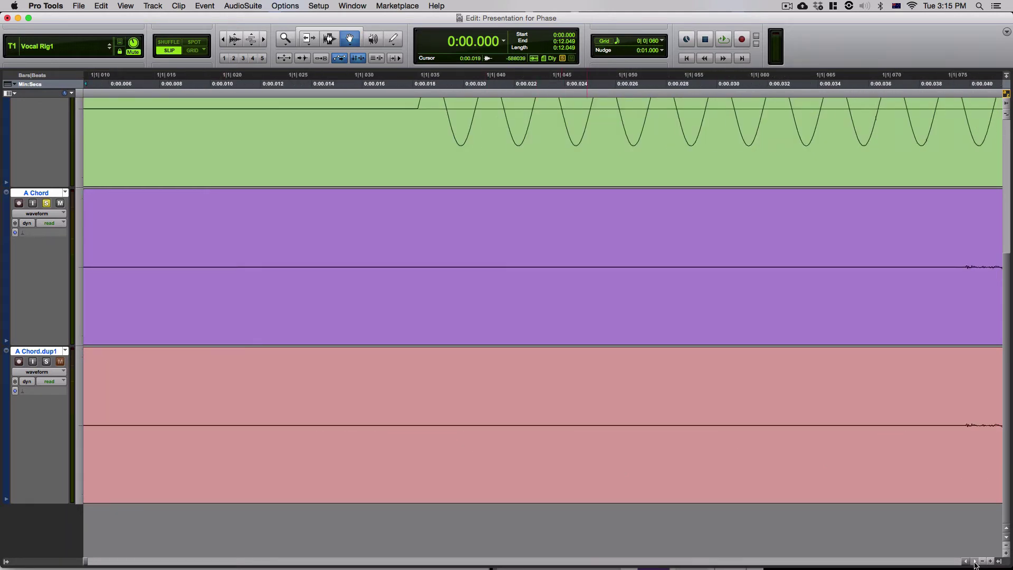
{"action": "scroll", "coordinate": [975, 564], "scroll_direction": "right", "scroll_amount": 10}
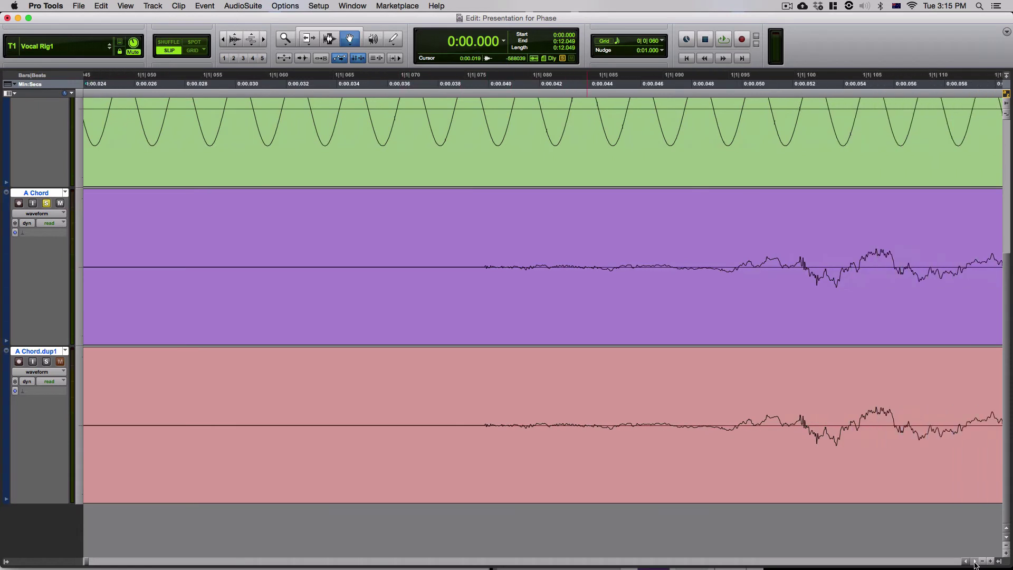
{"action": "scroll", "coordinate": [975, 564], "scroll_direction": "right", "scroll_amount": 10}
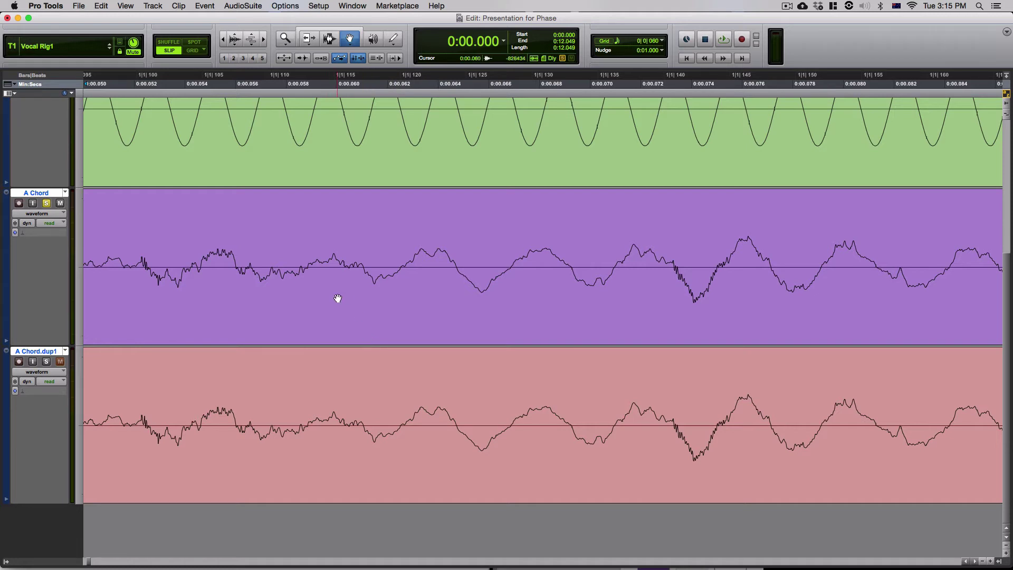
Play back the soloed A Chord track at a wider zoom
{"action": "key", "text": "super+bracketleft"}
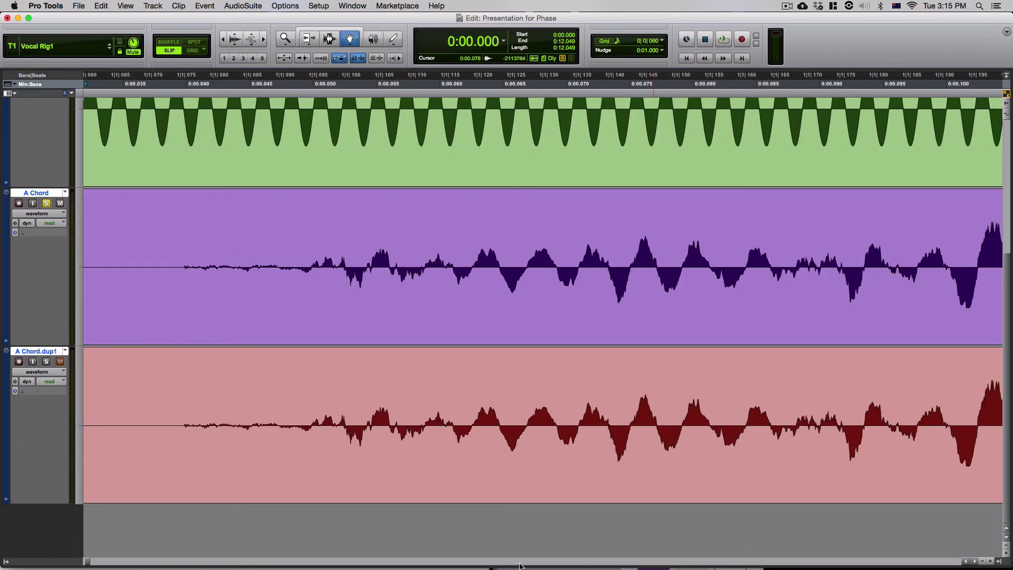
{"action": "left_click_drag", "start_coordinate": [975, 563], "coordinate": [975, 564]}
{"action": "key", "text": "super+bracketleft"}
{"action": "key", "text": "super+bracketleft"}
{"action": "left_click", "coordinate": [975, 563]}
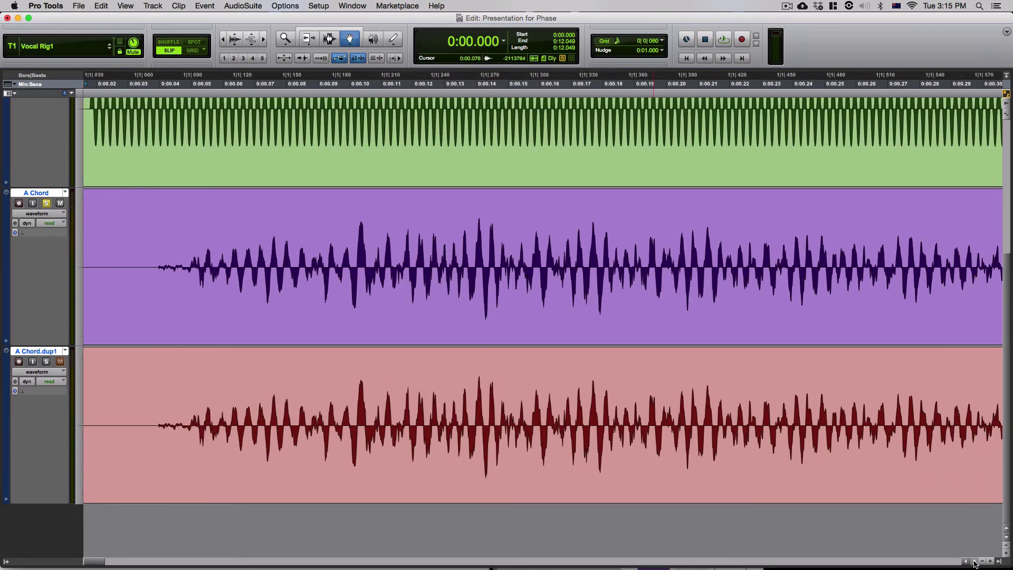
{"action": "key", "text": "space"}
{"action": "key", "text": "super+bracketleft"}
{"action": "key", "text": "super+bracketleft"}
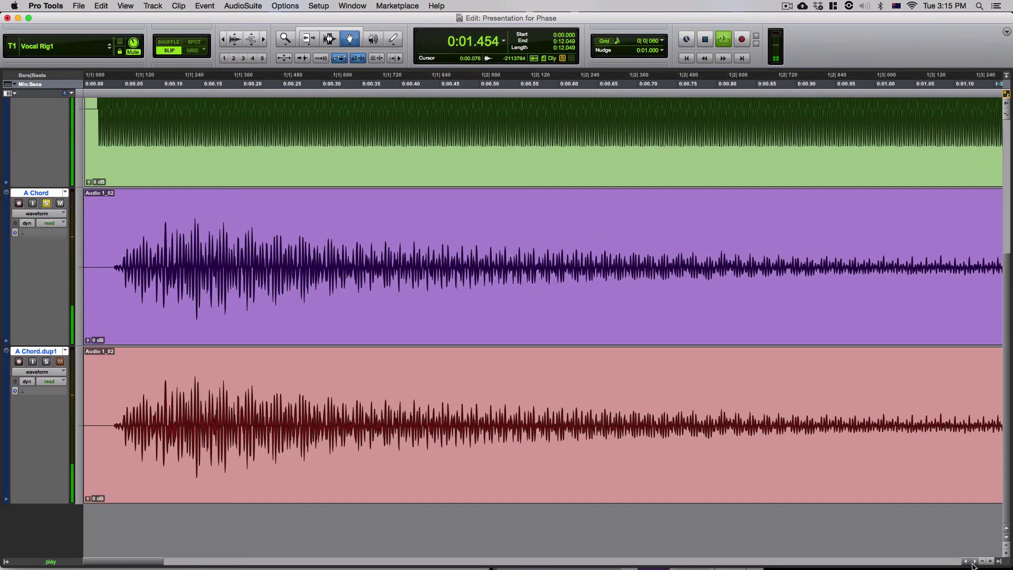
{"action": "key", "text": "super+bracketright"}
{"action": "key", "text": "super+bracketright"}
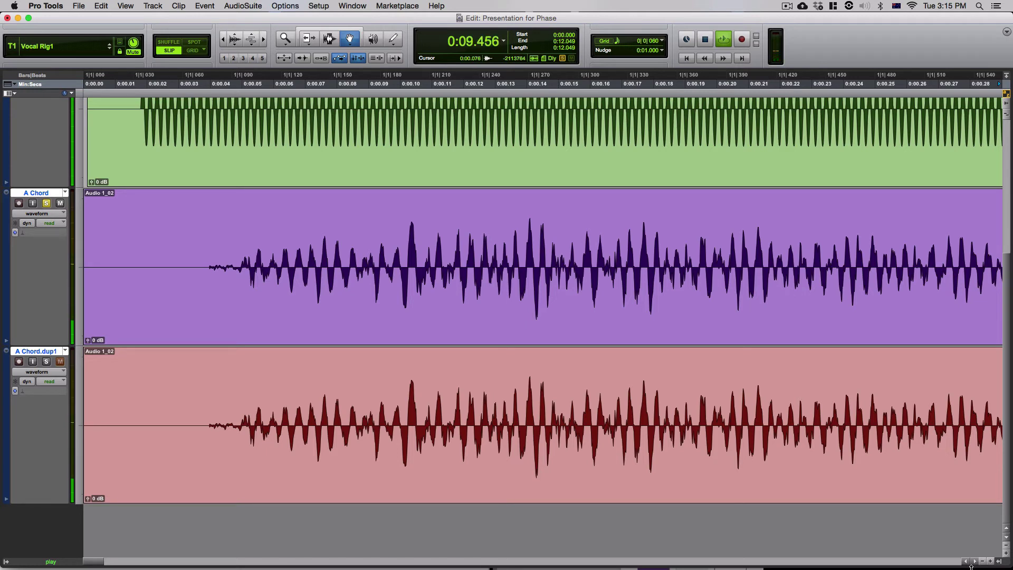
{"action": "key", "text": "space"}
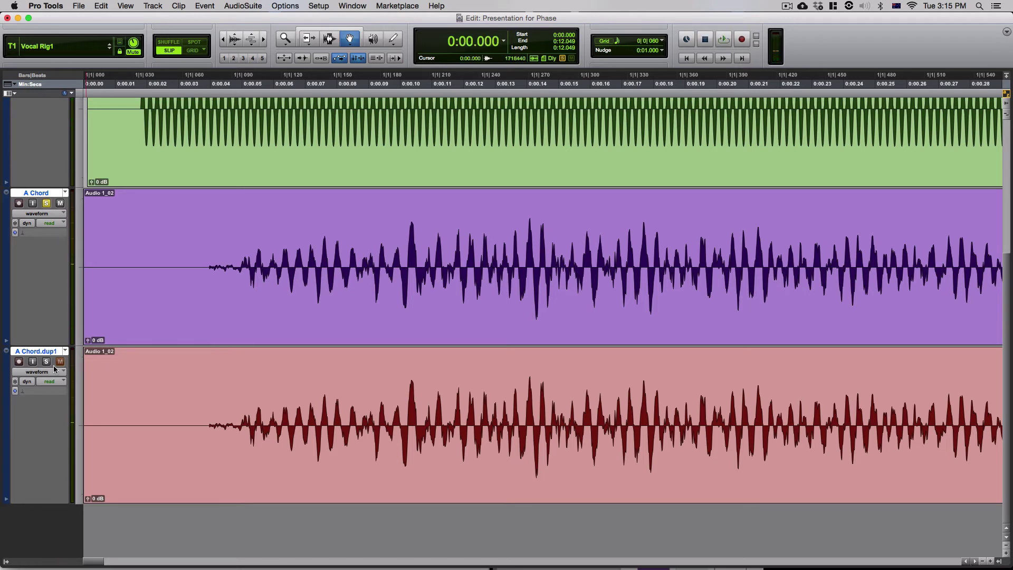
Solo A Chord.dup1 as well and play both in-phase chord tracks together
{"action": "left_click", "coordinate": [47, 362]}
{"action": "left_click", "coordinate": [46, 362]}
{"action": "key", "text": "space"}
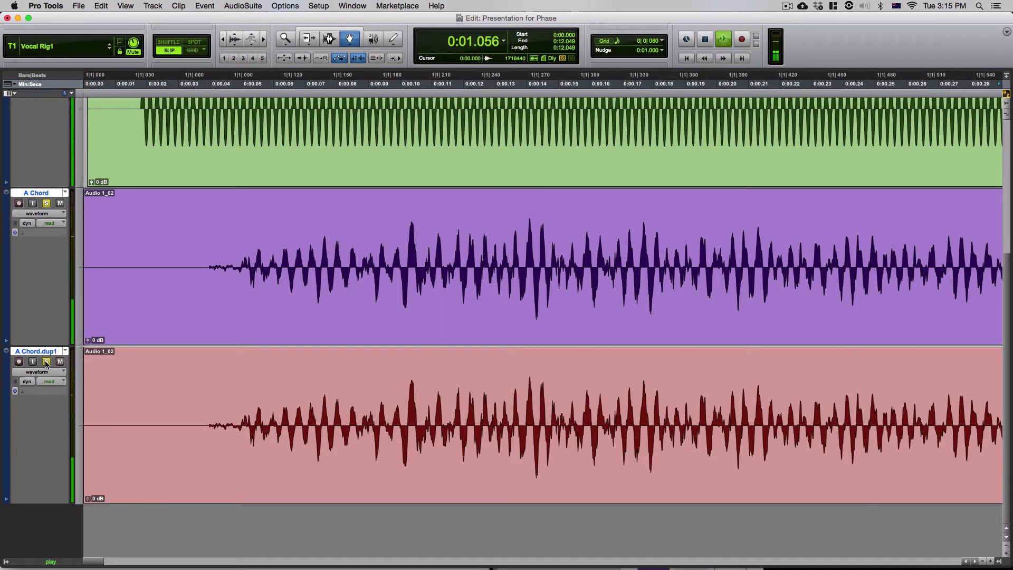
{"action": "key", "text": "super+bracketright"}
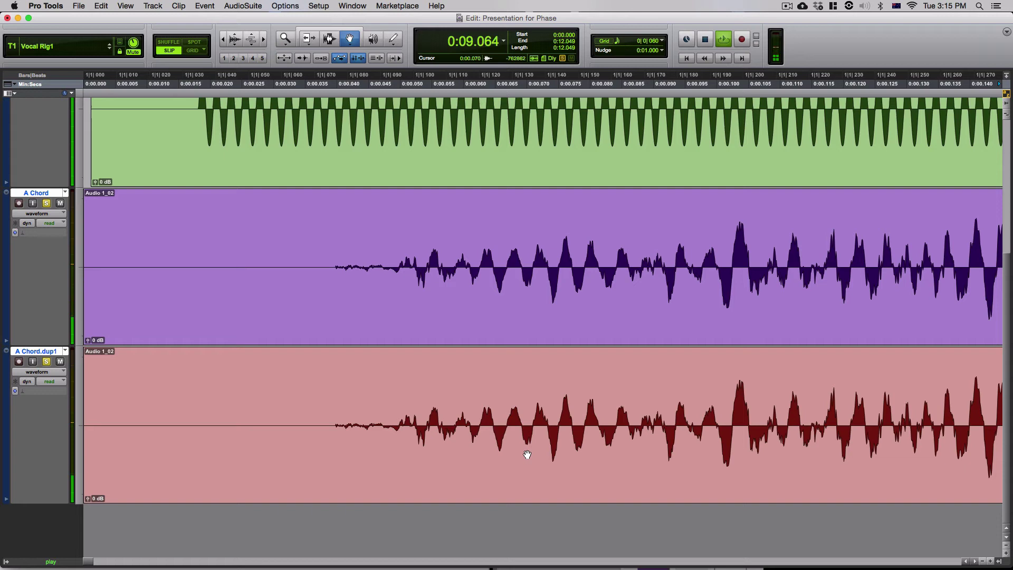
{"action": "key", "text": "space"}
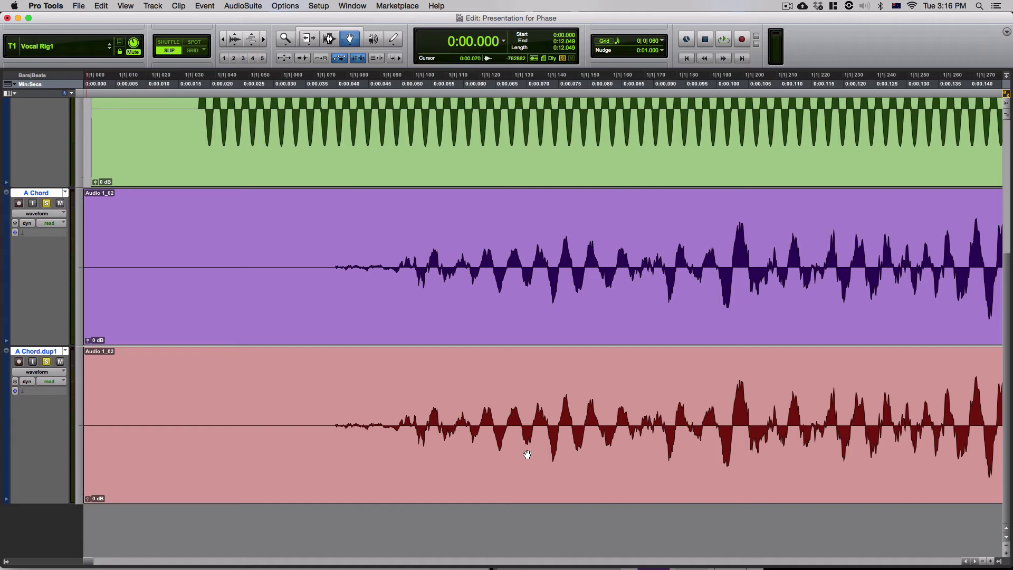
Drag A Chord.dup1 about 0.002 s later, unsolo it, and select the original A Chord clip
{"action": "key", "text": "super+bracketright"}
{"action": "key", "text": "super+bracketright"}
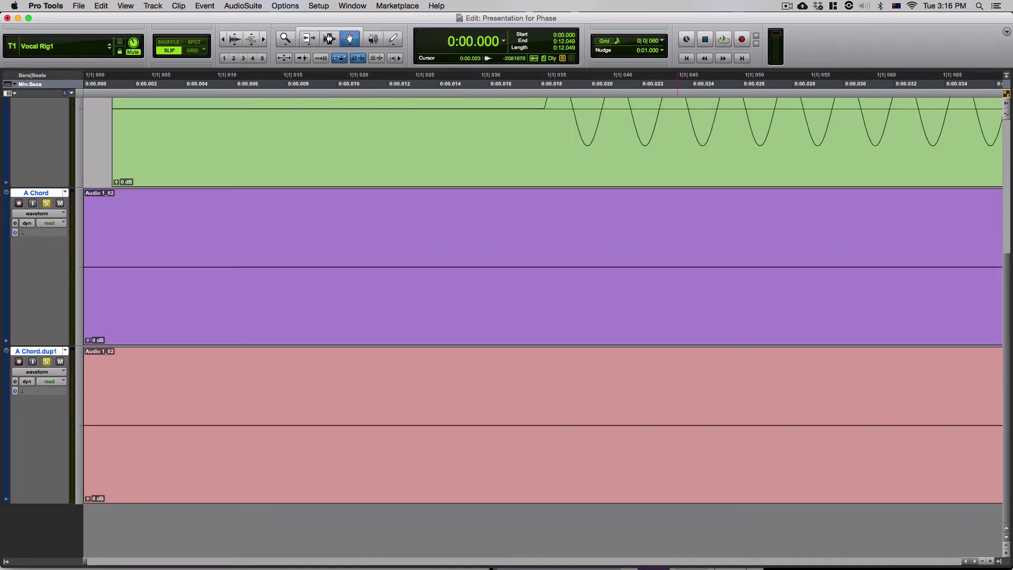
{"action": "left_click_drag", "start_coordinate": [973, 562], "coordinate": [973, 562]}
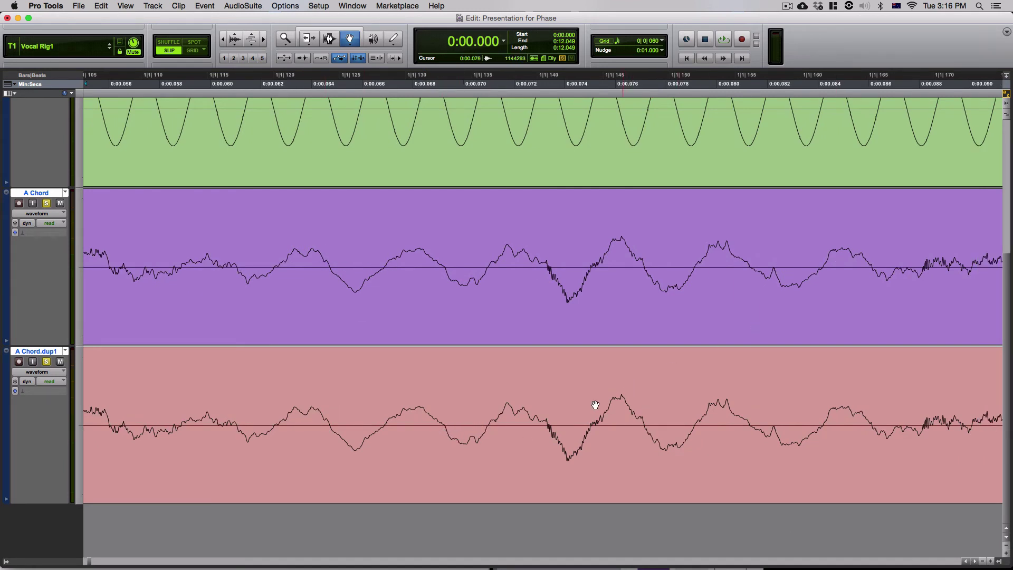
{"action": "key", "text": "super+bracketright"}
{"action": "key", "text": "super+bracketright"}
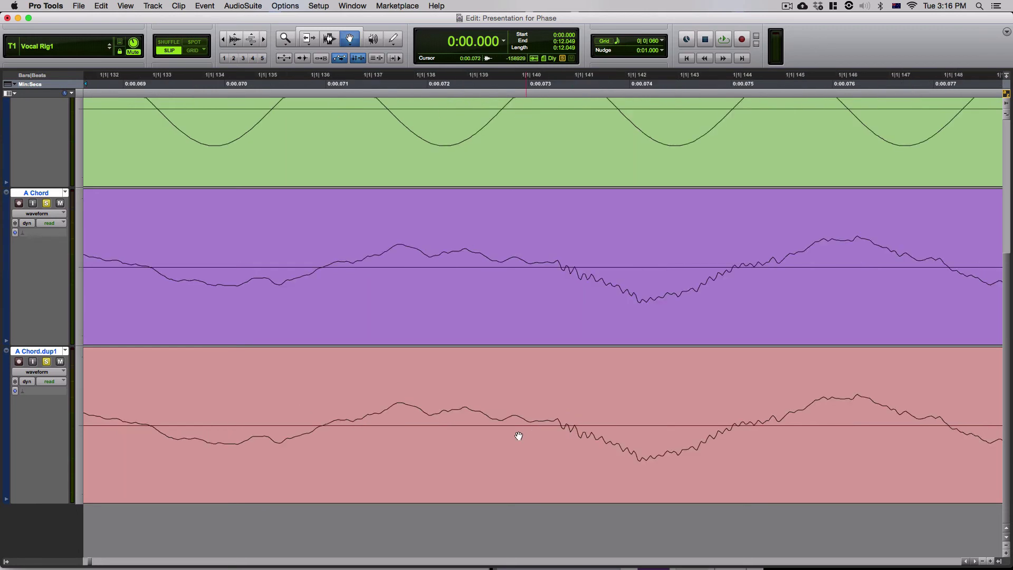
{"action": "left_click_drag", "start_coordinate": [379, 436], "coordinate": [639, 439]}
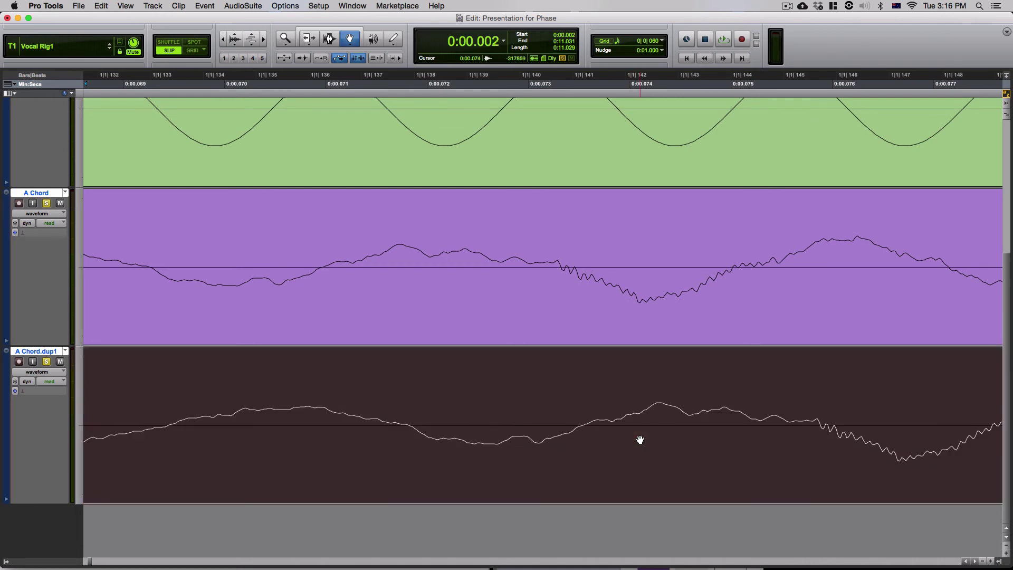
{"action": "key", "text": "super+bracketleft"}
{"action": "key", "text": "super+bracketleft"}
{"action": "key", "text": "super+bracketleft"}
{"action": "key", "text": "super+bracketleft"}
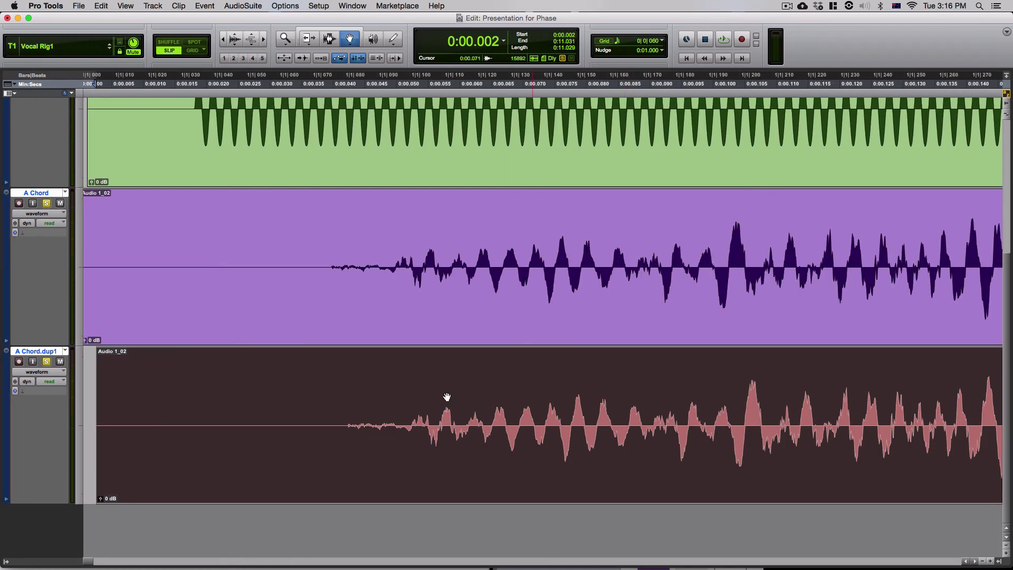
{"action": "key", "text": "super+bracketleft"}
{"action": "key", "text": "shift+s"}
{"action": "left_click", "coordinate": [480, 229]}
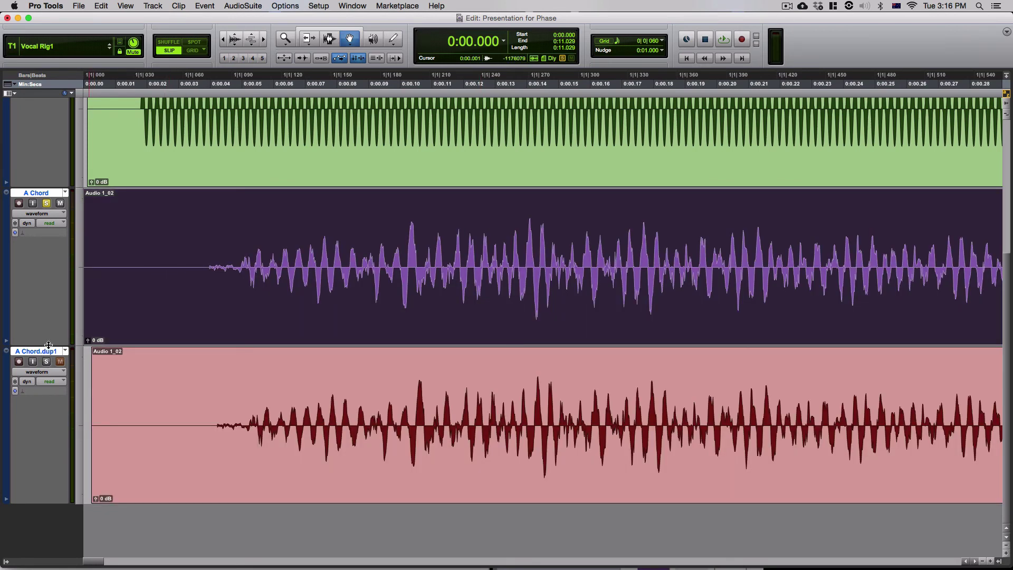
Play A Chord alone, then solo the shifted A Chord.dup1 and play both out of phase
{"action": "key", "text": "space"}
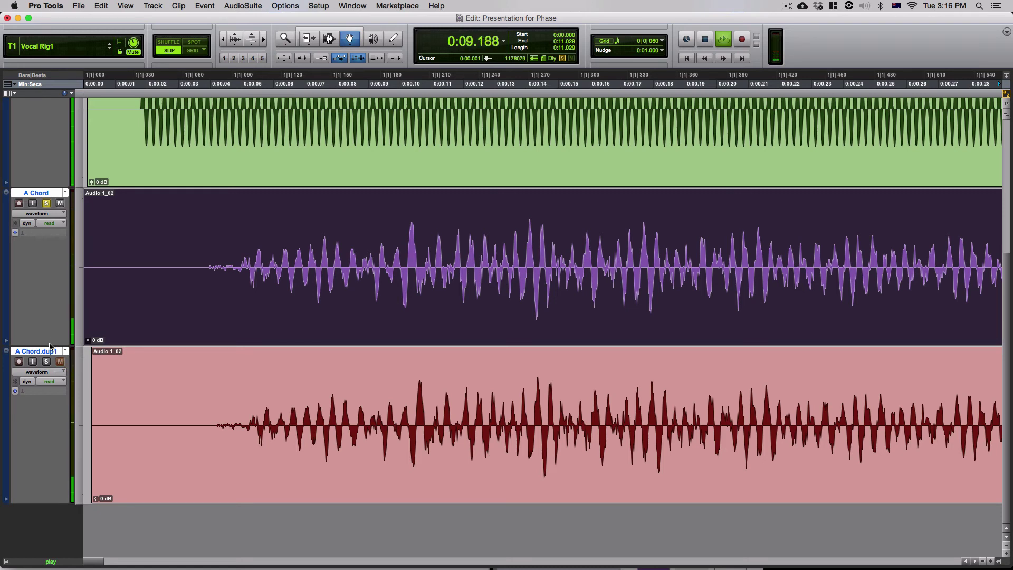
{"action": "key", "text": "space"}
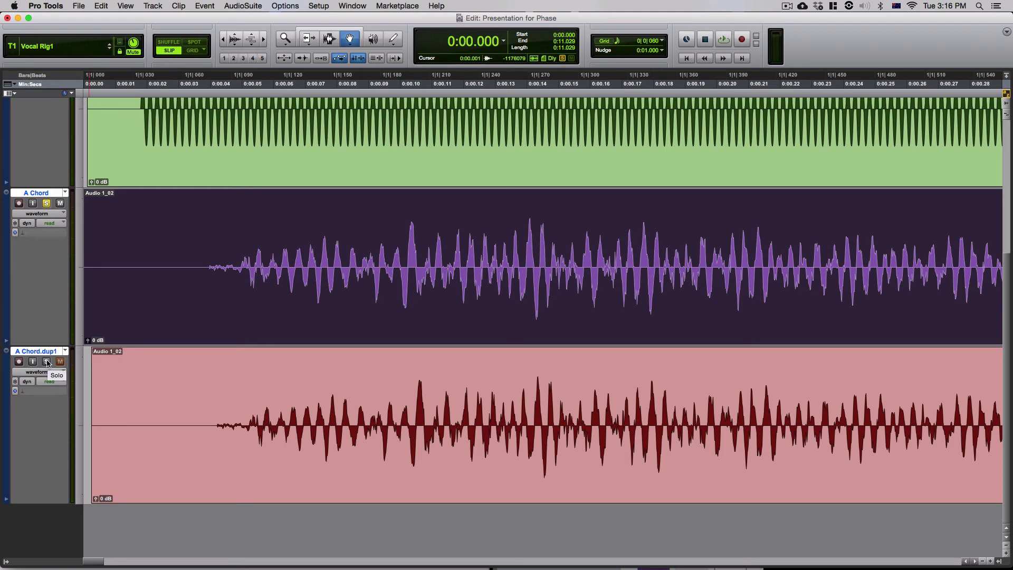
{"action": "left_click", "coordinate": [47, 362]}
{"action": "key", "text": "space"}
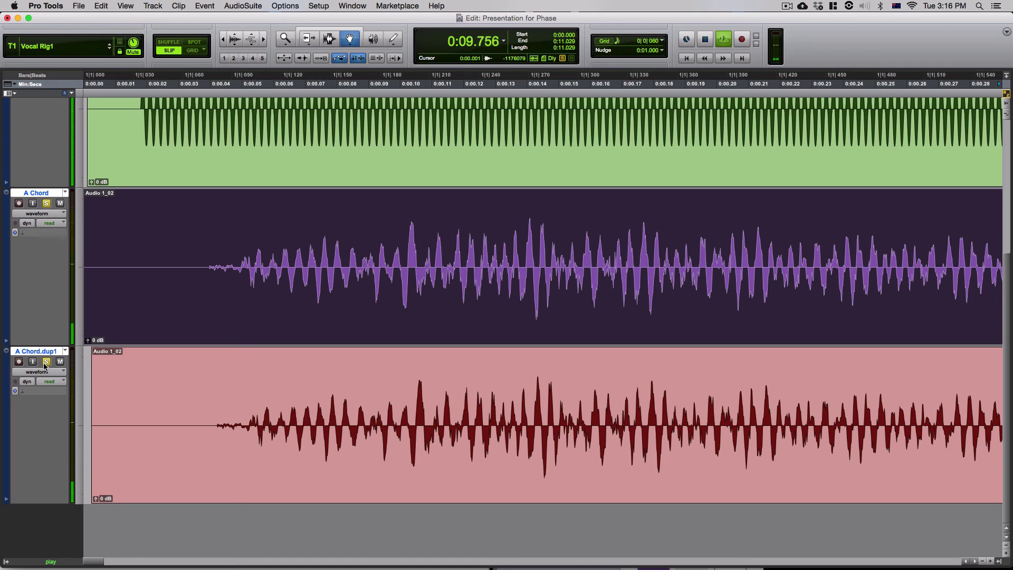
{"action": "key", "text": "space"}
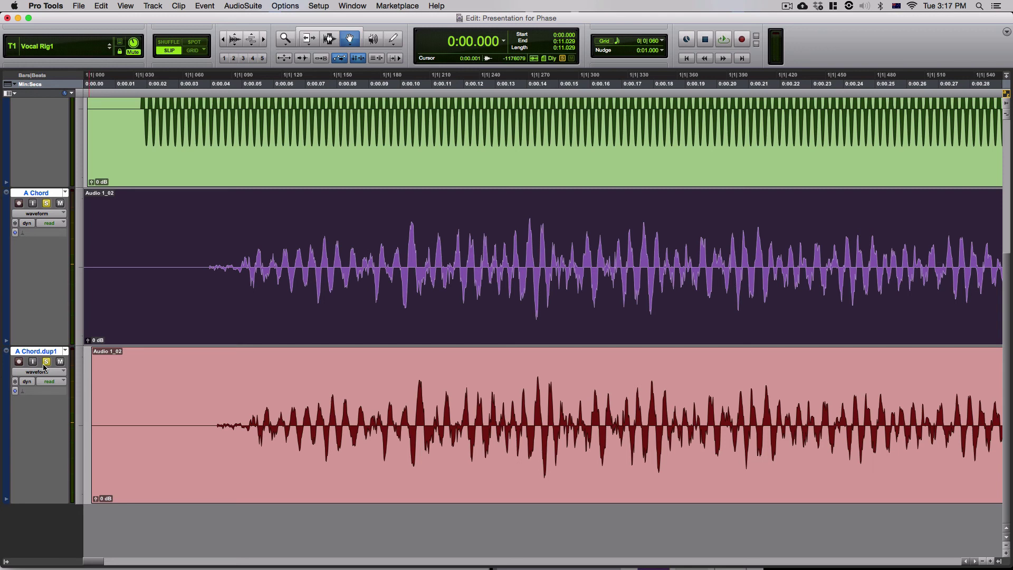